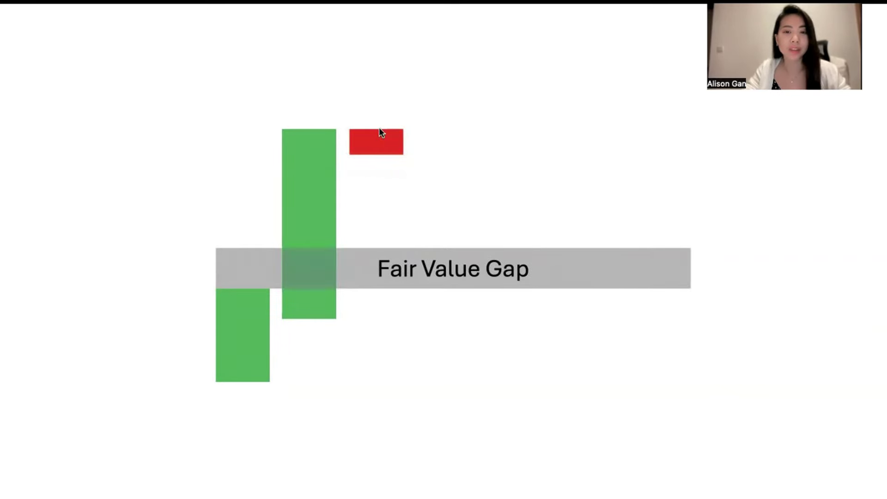
- Play the slide animations: the red candle grows into the gap band, the band gets outlined, and a red X appears
{"action": "left_click", "coordinate": [361, 156]}
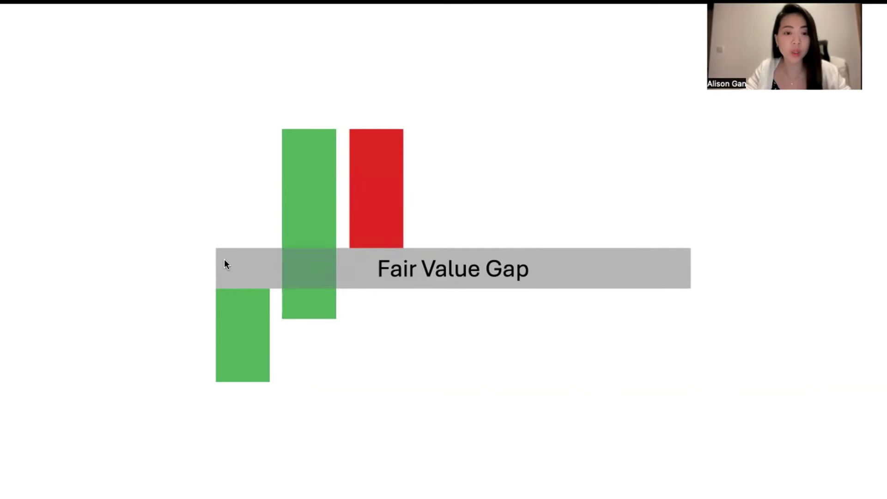
{"action": "left_click", "coordinate": [395, 170]}
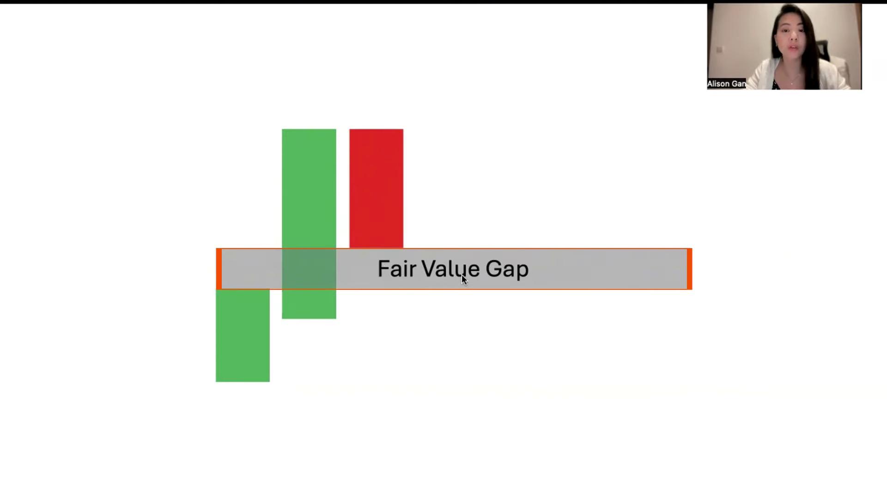
{"action": "left_click", "coordinate": [544, 275]}
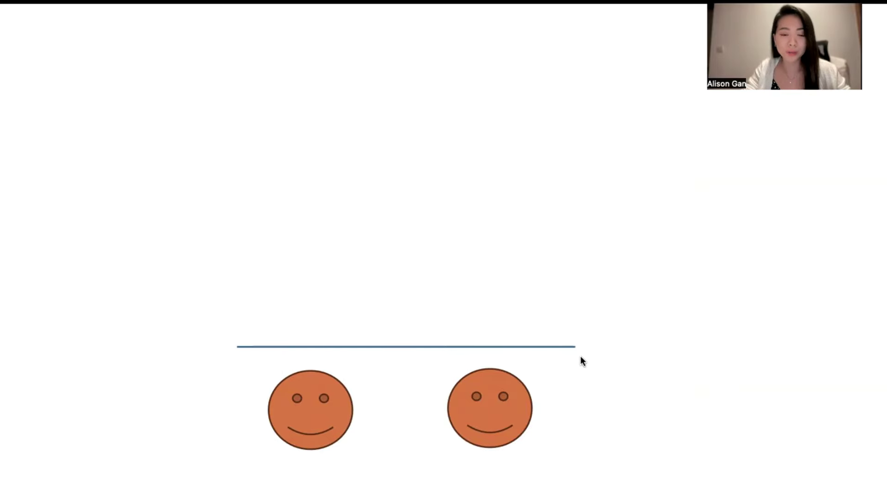
- Show the price jump, reveal the Fair Value Gap! title, highlight both bullets, then advance to the gap slide
{"action": "left_click", "coordinate": [307, 417]}
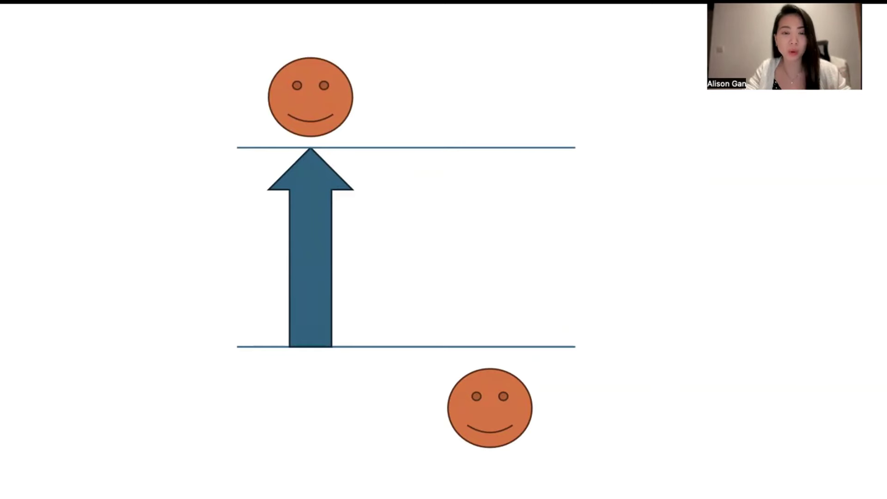
{"action": "key", "text": "Right"}
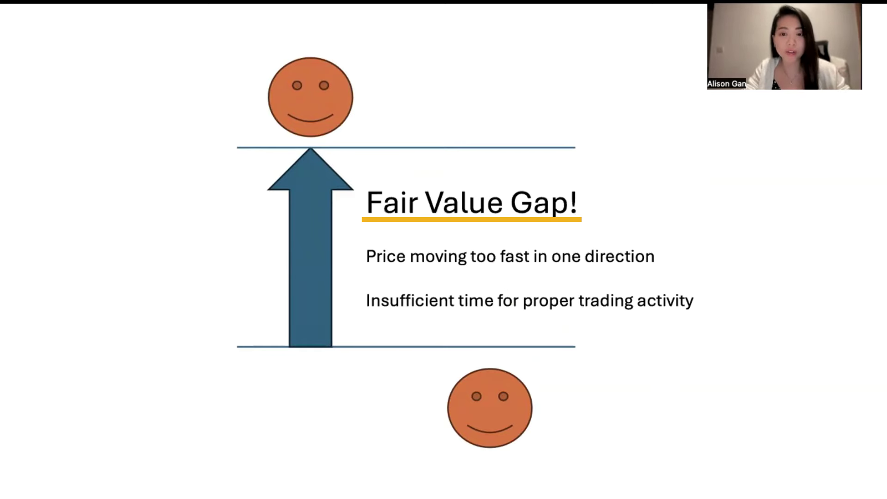
{"action": "key", "text": "Right"}
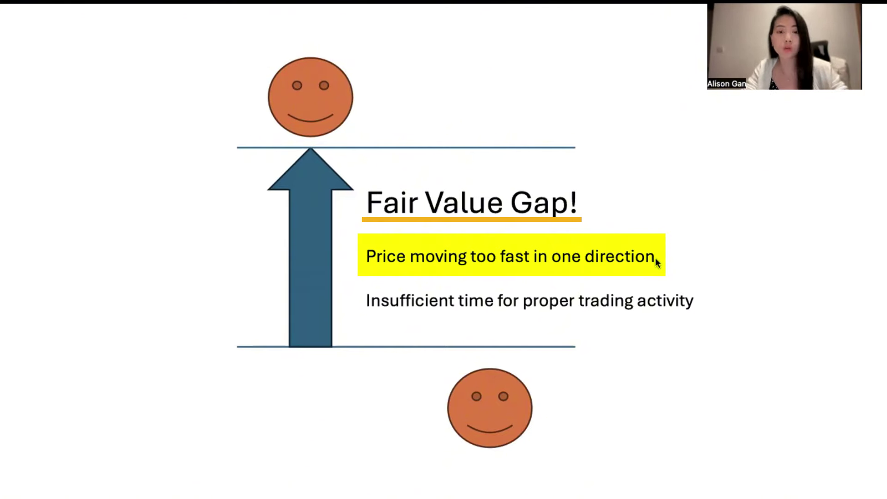
{"action": "key", "text": "Right"}
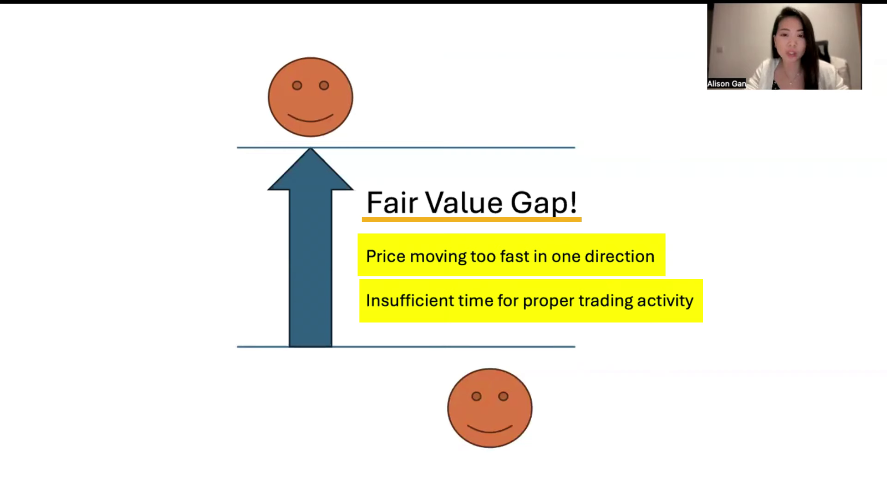
{"action": "key", "text": "Right"}
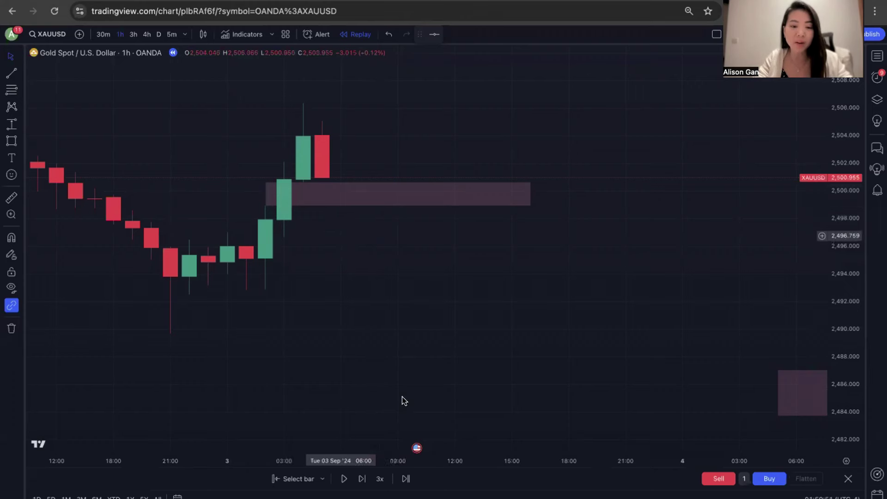
- Replay a few more XAUUSD 1h bars and pan to show the sharp drop below the gap zone
{"action": "left_click", "coordinate": [344, 479]}
{"action": "left_click", "coordinate": [342, 479]}
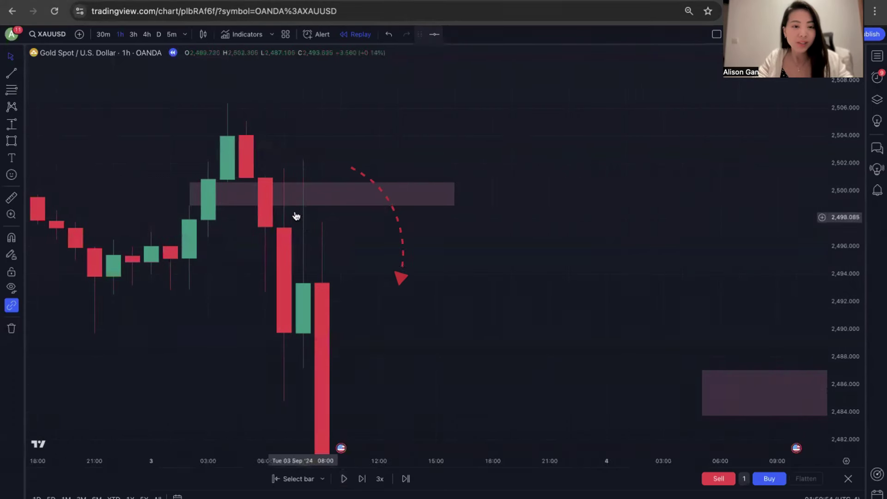
{"action": "left_click_drag", "start_coordinate": [393, 353], "coordinate": [406, 277]}
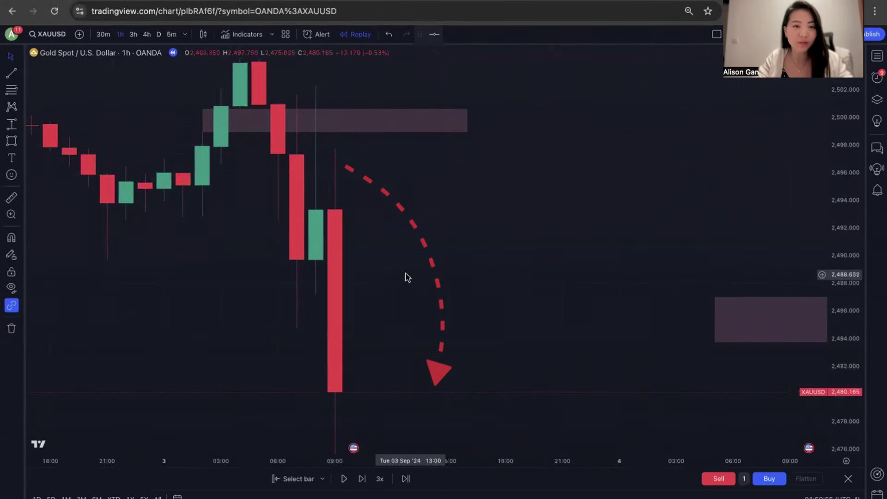
{"action": "mouse_move", "coordinate": [293, 143]}
{"action": "left_mouse_down"}
{"action": "mouse_move", "coordinate": [376, 235]}
{"action": "mouse_move", "coordinate": [397, 231]}
{"action": "left_mouse_up"}
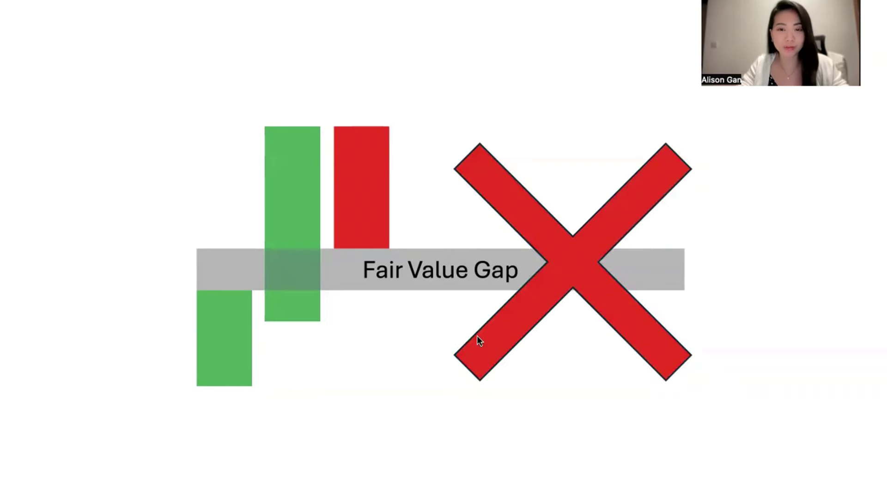
- Advance from the title card to the slide with the shorter red candle
{"action": "left_click", "coordinate": [475, 330]}
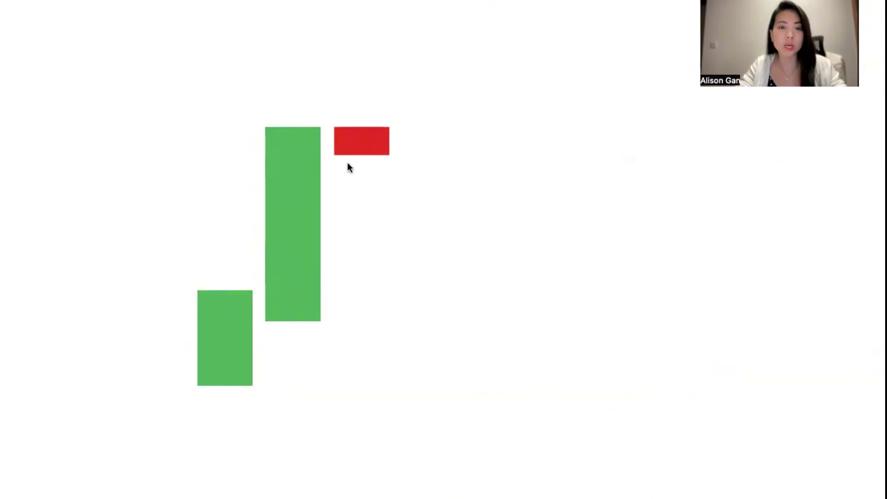
- Reveal the small third candle notes and highlight 'Consolidating' and 'Easily Retrace & moves higher'
{"action": "left_click", "coordinate": [426, 151]}
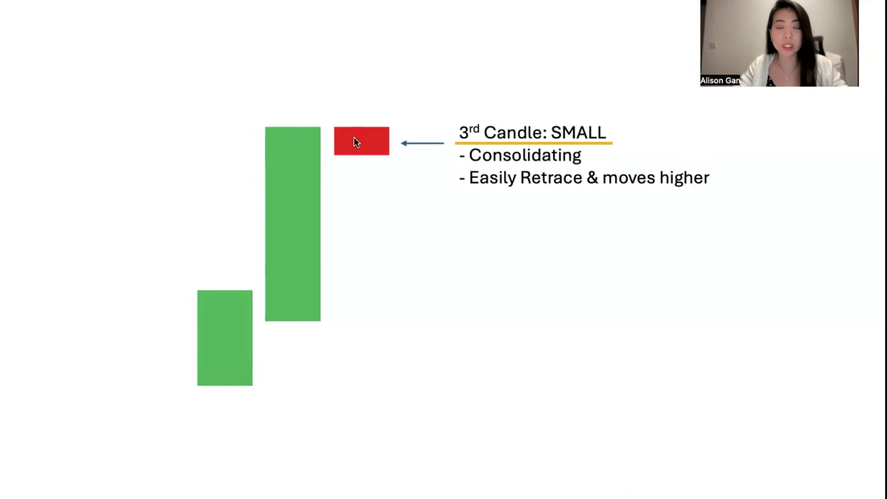
{"action": "left_click", "coordinate": [381, 132]}
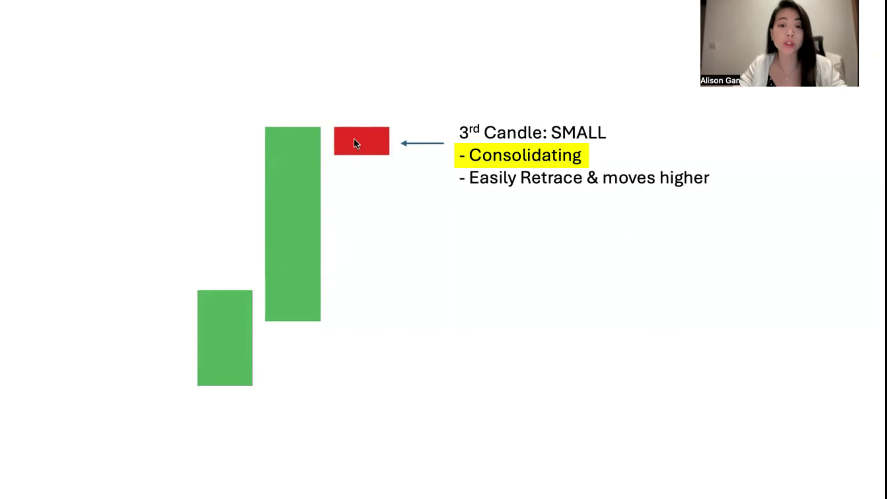
{"action": "left_click", "coordinate": [392, 171]}
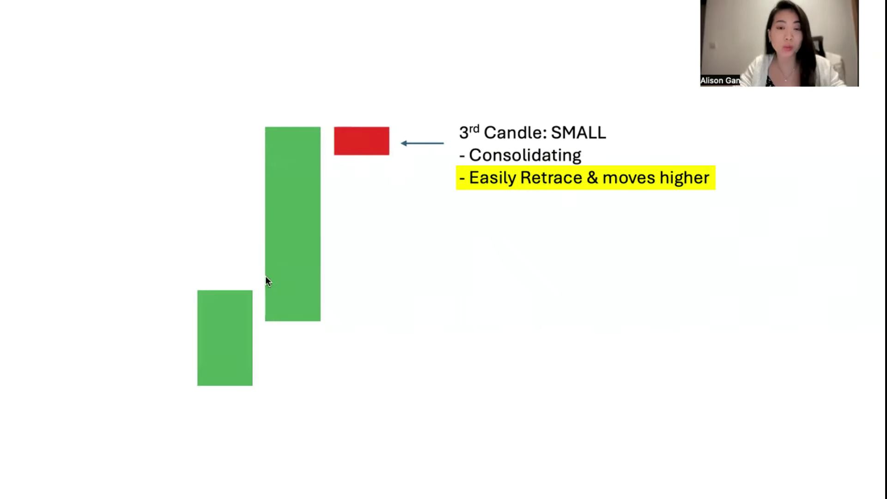
- Overlay and animate the Fair Value Gap box, then switch to the gold chart
{"action": "left_click", "coordinate": [450, 220]}
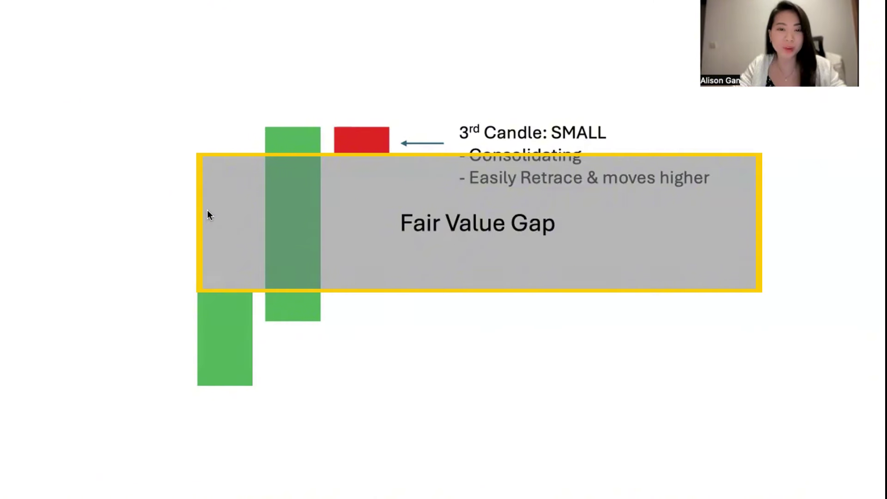
{"action": "left_click", "coordinate": [465, 206]}
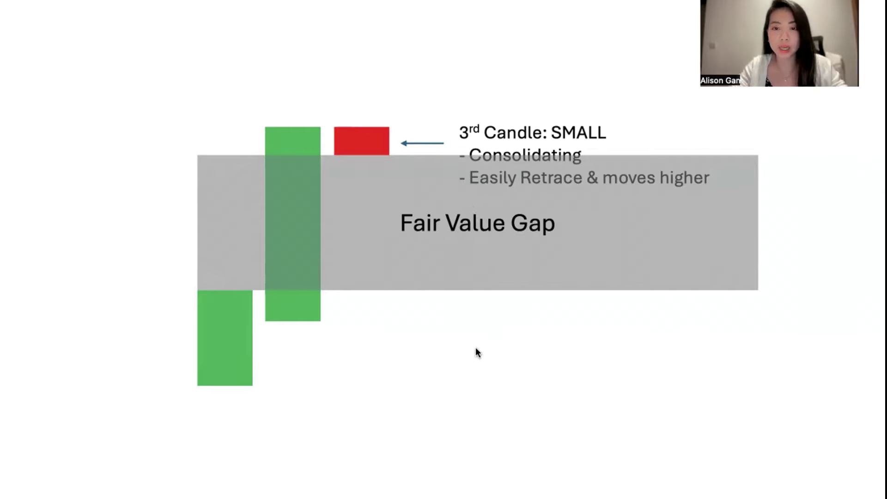
{"action": "key", "text": "ctrl+Right"}
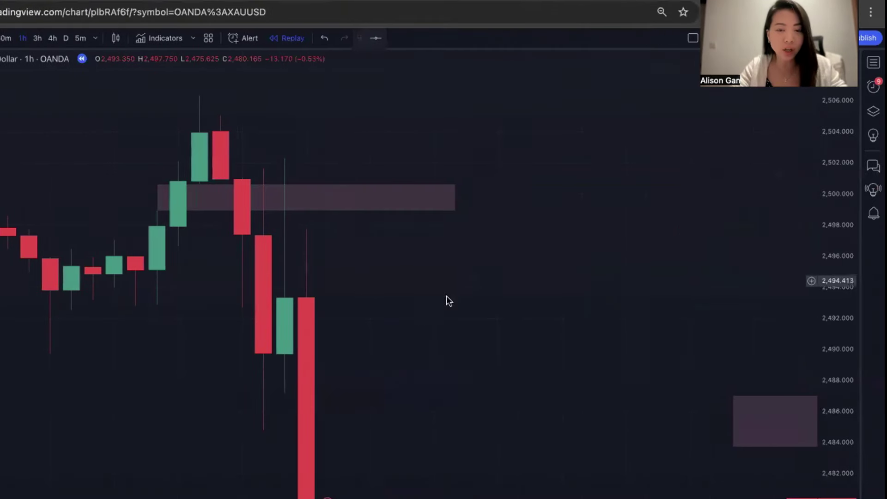
- Extend the pink gap zone's bottom edge slightly lower and deselect it
{"action": "left_click_drag", "start_coordinate": [357, 361], "coordinate": [357, 328]}
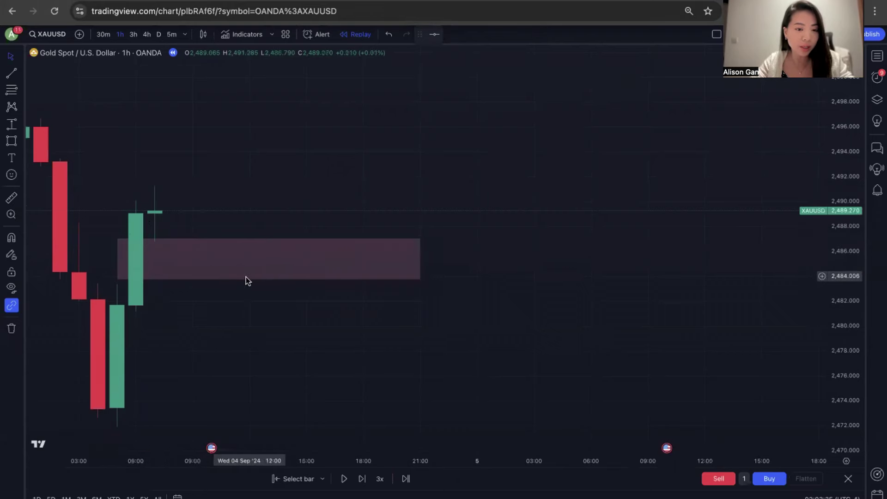
{"action": "left_click_drag", "start_coordinate": [252, 282], "coordinate": [272, 284]}
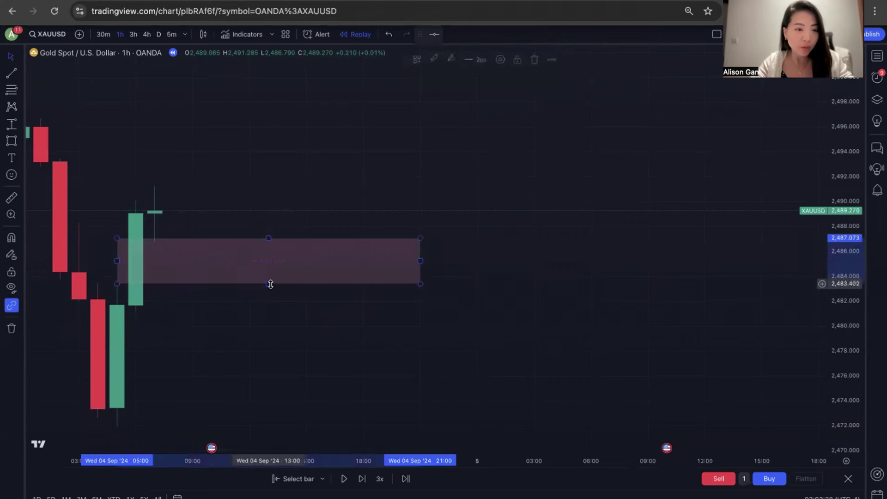
{"action": "left_click", "coordinate": [312, 234]}
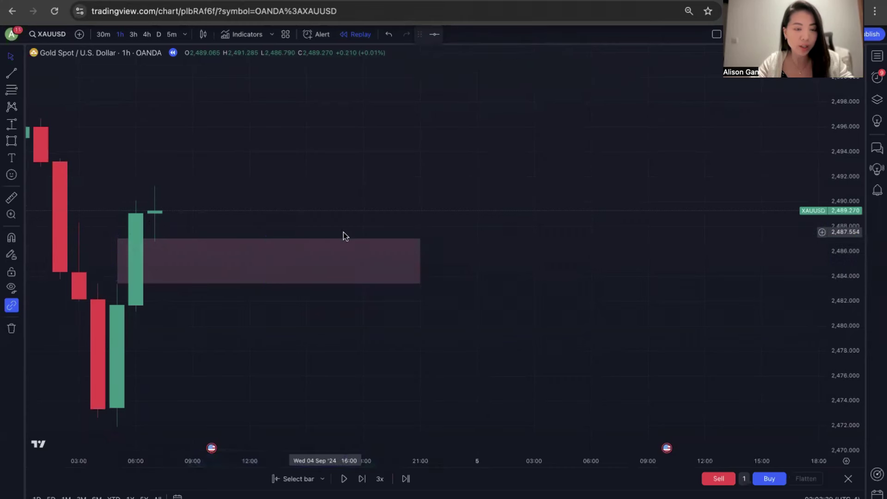
- Replay bars through the zone retest and pause once price rallies to about 2,514
{"action": "left_click", "coordinate": [344, 479]}
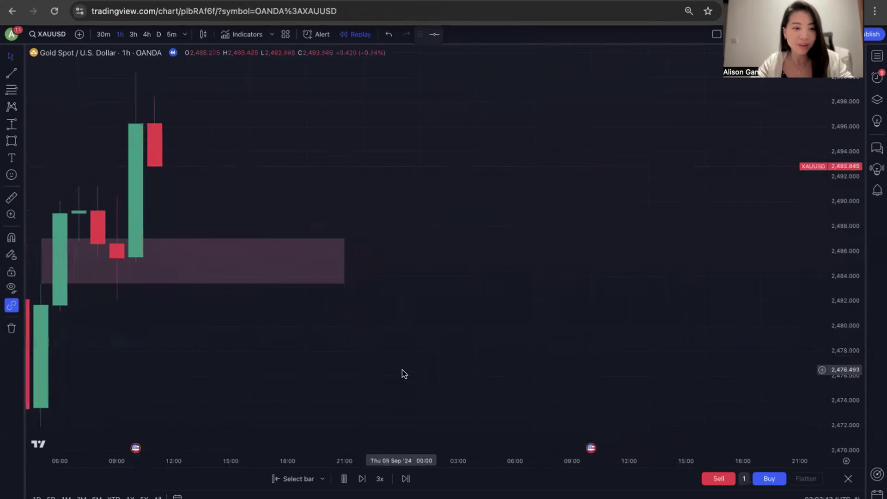
{"action": "left_click_drag", "start_coordinate": [325, 444], "coordinate": [556, 344]}
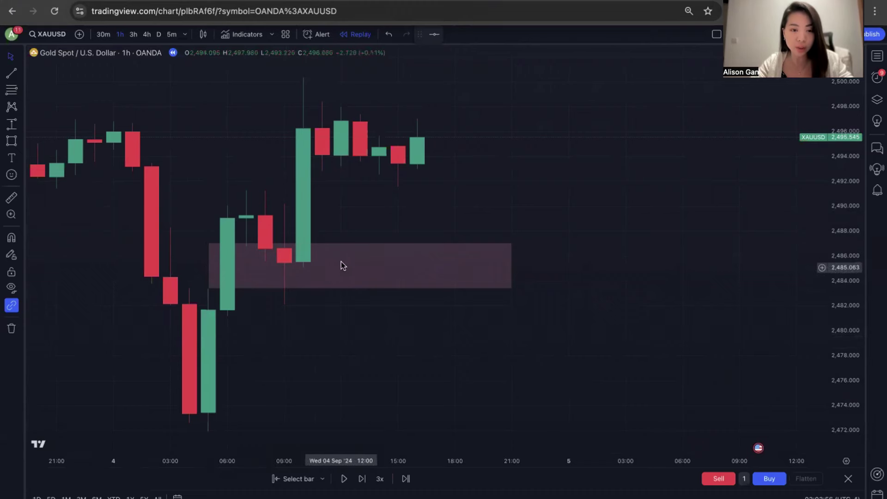
{"action": "left_click", "coordinate": [431, 271]}
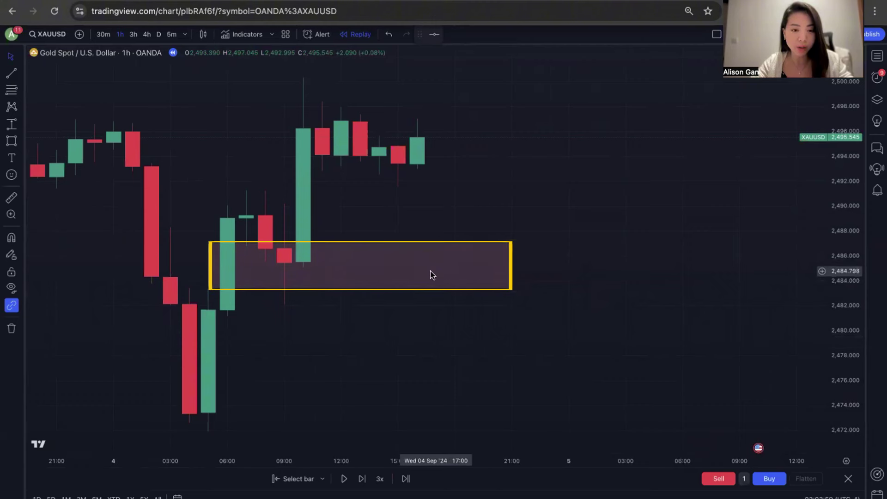
{"action": "left_click", "coordinate": [342, 358]}
{"action": "left_click", "coordinate": [344, 481]}
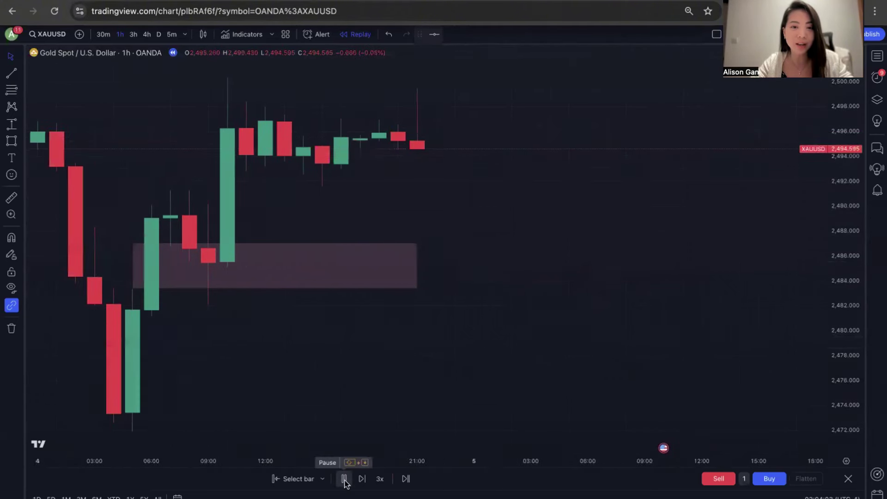
{"action": "left_click", "coordinate": [344, 481]}
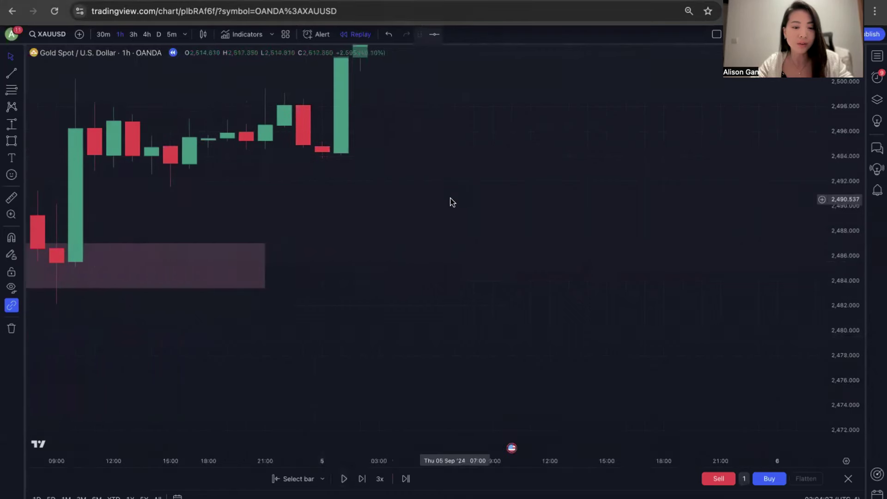
{"action": "left_click_drag", "start_coordinate": [450, 200], "coordinate": [641, 373]}
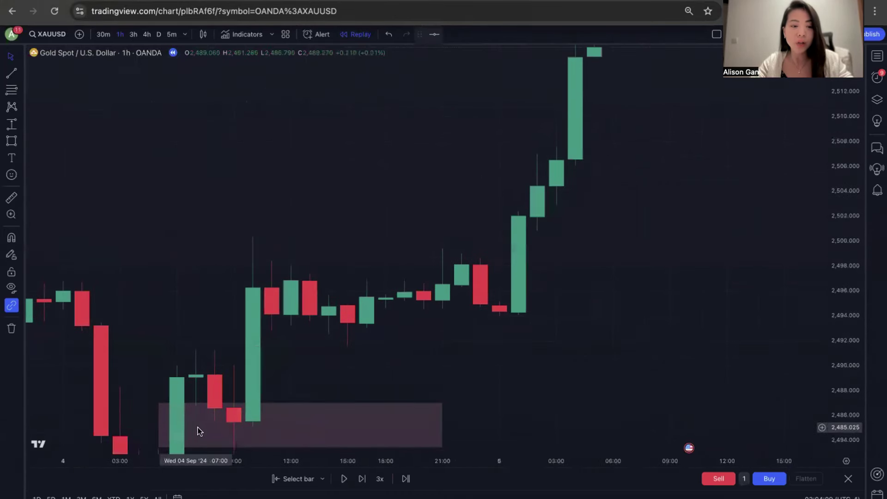
{"action": "left_click_drag", "start_coordinate": [318, 370], "coordinate": [253, 373]}
- Measure from the 10:00 retest bar to the rally high, reading 28.464 (1.14%), framed with the gap zone
{"action": "left_click", "coordinate": [14, 125]}
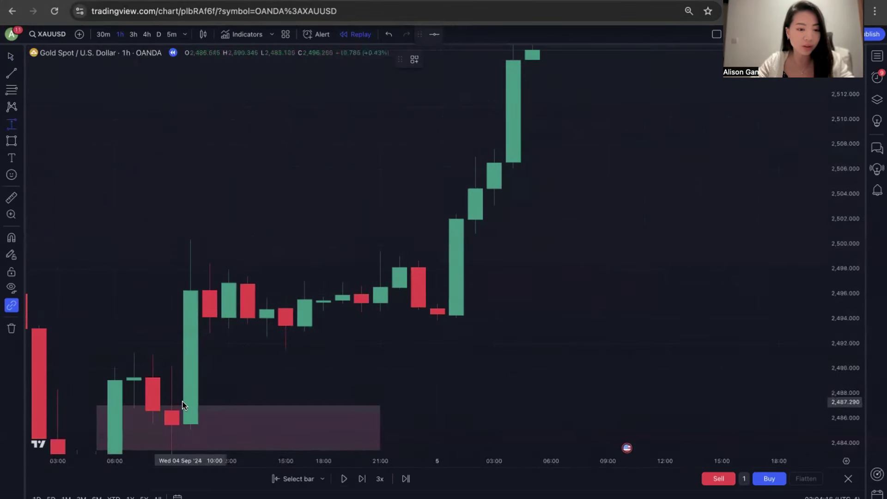
{"action": "mouse_move", "coordinate": [187, 404]}
{"action": "left_mouse_down"}
{"action": "mouse_move", "coordinate": [457, 169]}
{"action": "mouse_move", "coordinate": [532, 48]}
{"action": "left_mouse_up"}
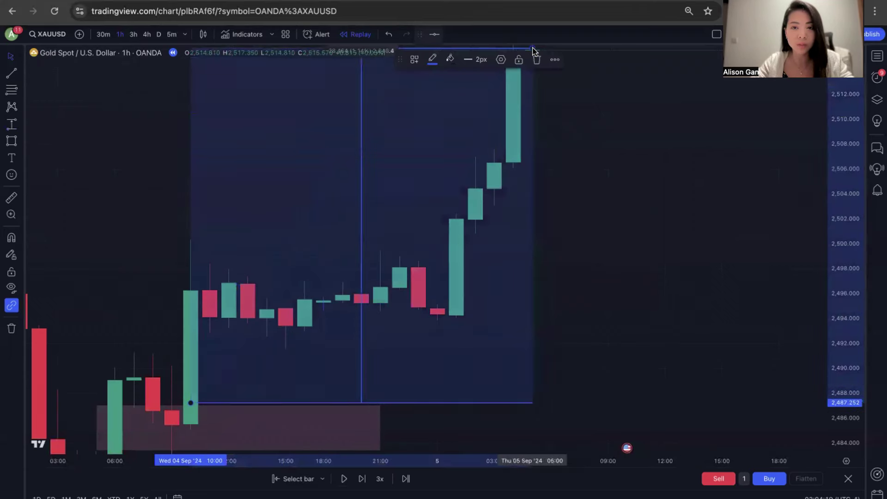
{"action": "left_click_drag", "start_coordinate": [612, 158], "coordinate": [613, 222]}
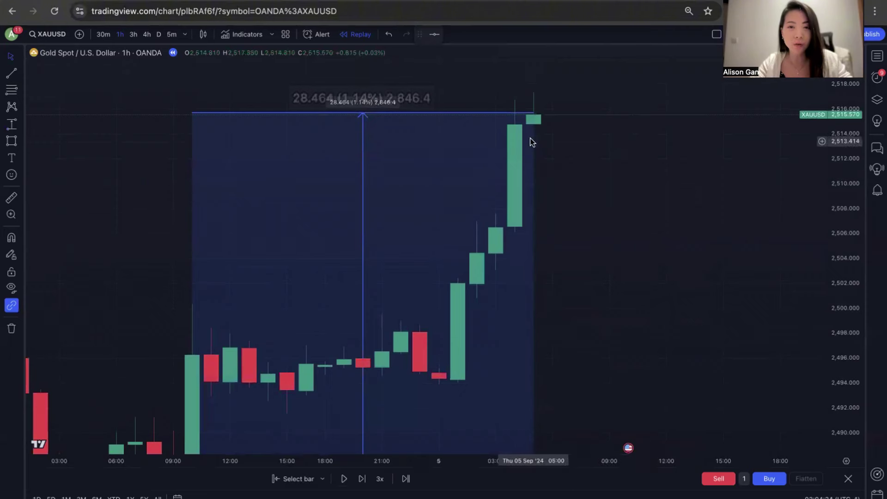
{"action": "left_click_drag", "start_coordinate": [588, 265], "coordinate": [677, 227]}
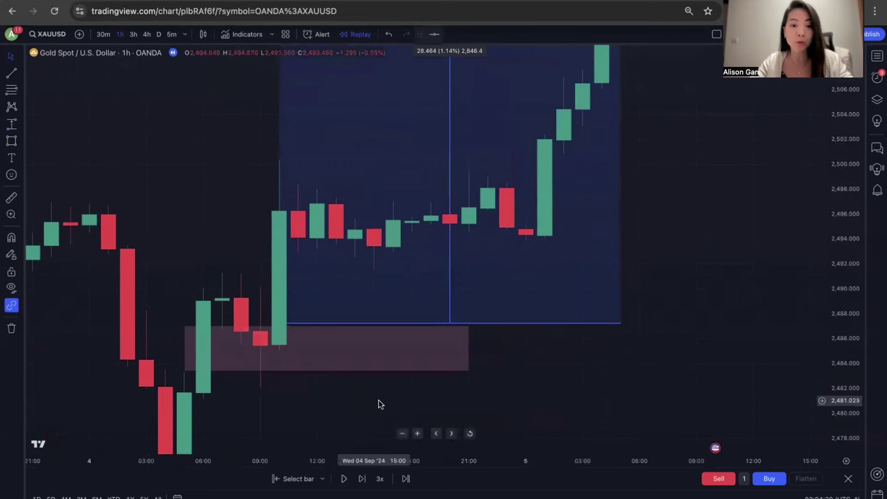
{"action": "scroll", "coordinate": [479, 382], "scroll_direction": "right", "scroll_amount": 2}
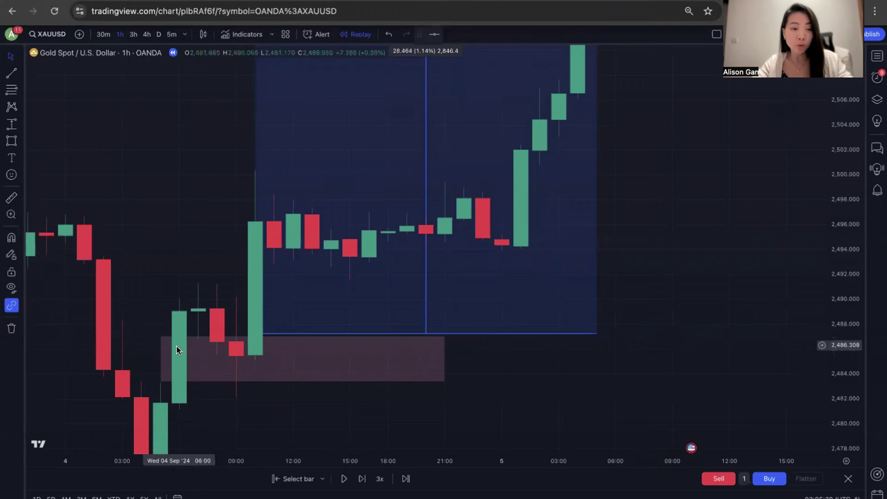
{"action": "left_click_drag", "start_coordinate": [287, 414], "coordinate": [369, 337]}
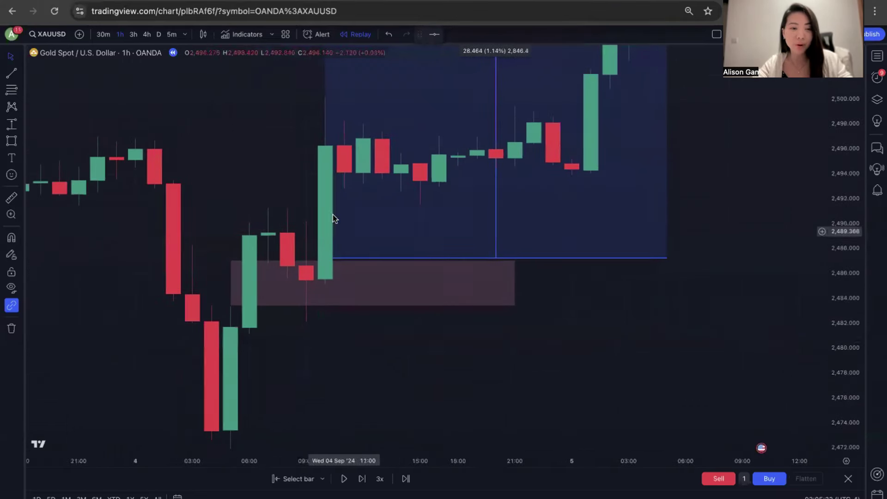